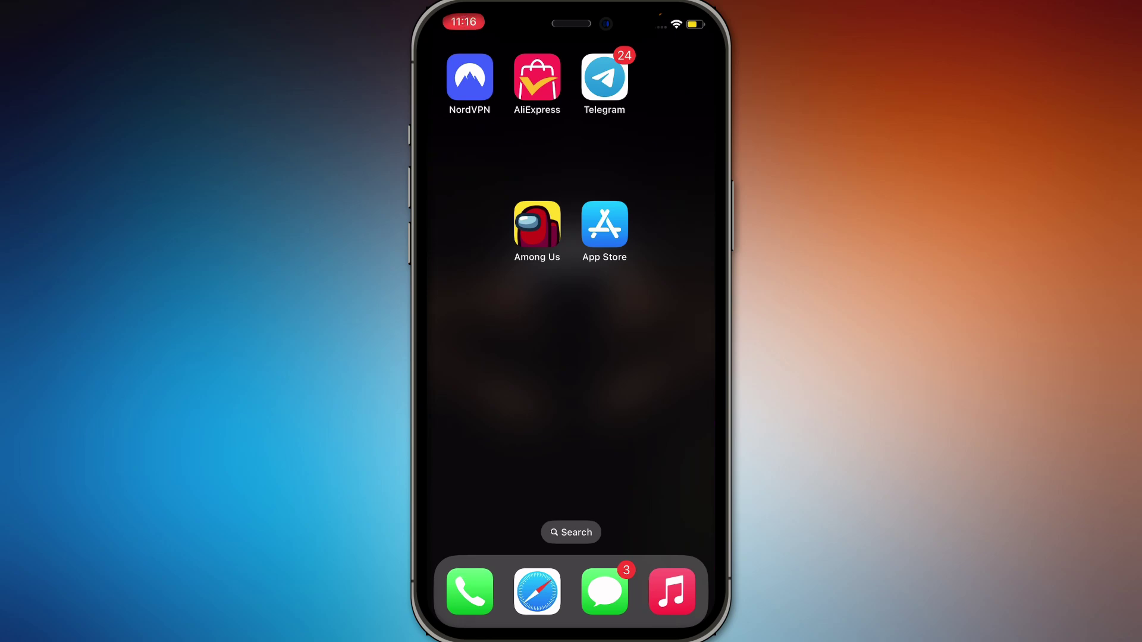
Bring up the Among Us quick options, then launch the App Store and start a search for 'among us'
{"action": "left_click", "coordinate": [536, 225]}
{"action": "left_click", "coordinate": [604, 225]}
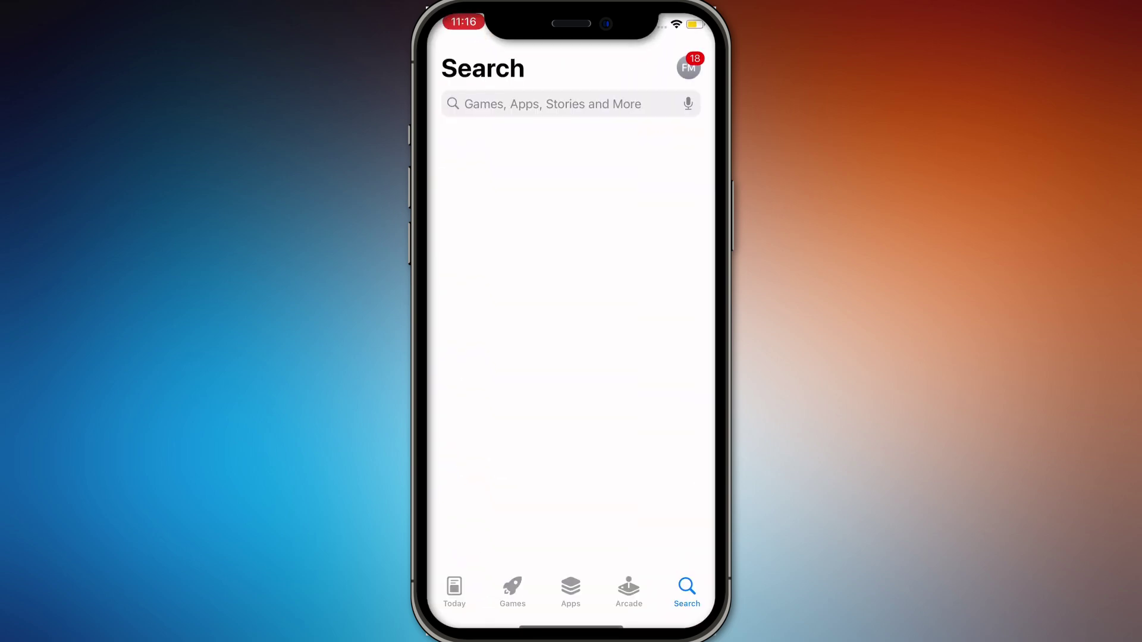
{"action": "left_click", "coordinate": [553, 104]}
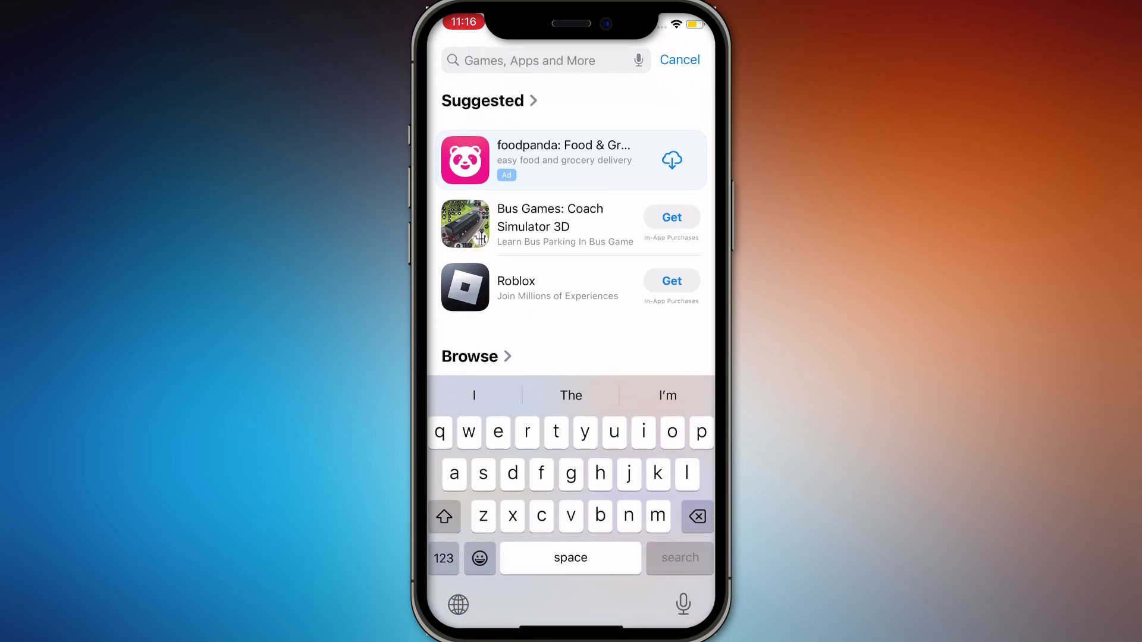
{"action": "type", "text": "among u"}
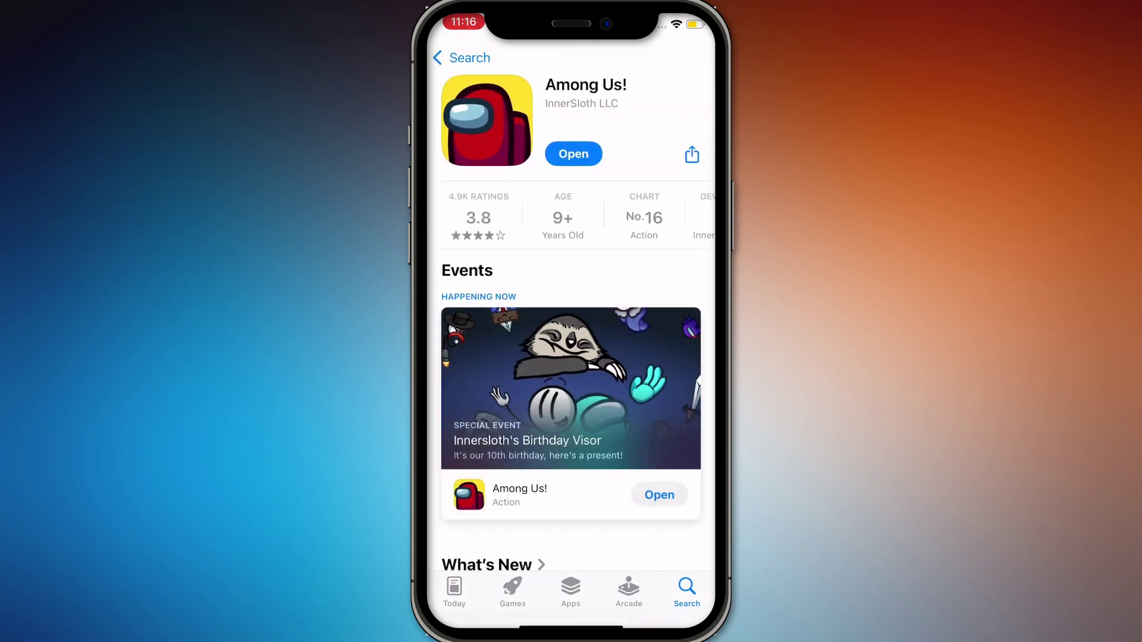
{"action": "scroll", "coordinate": [571, 357], "scroll_direction": "down", "scroll_amount": 10}
{"action": "scroll", "coordinate": [571, 358], "scroll_direction": "down", "scroll_amount": 5}
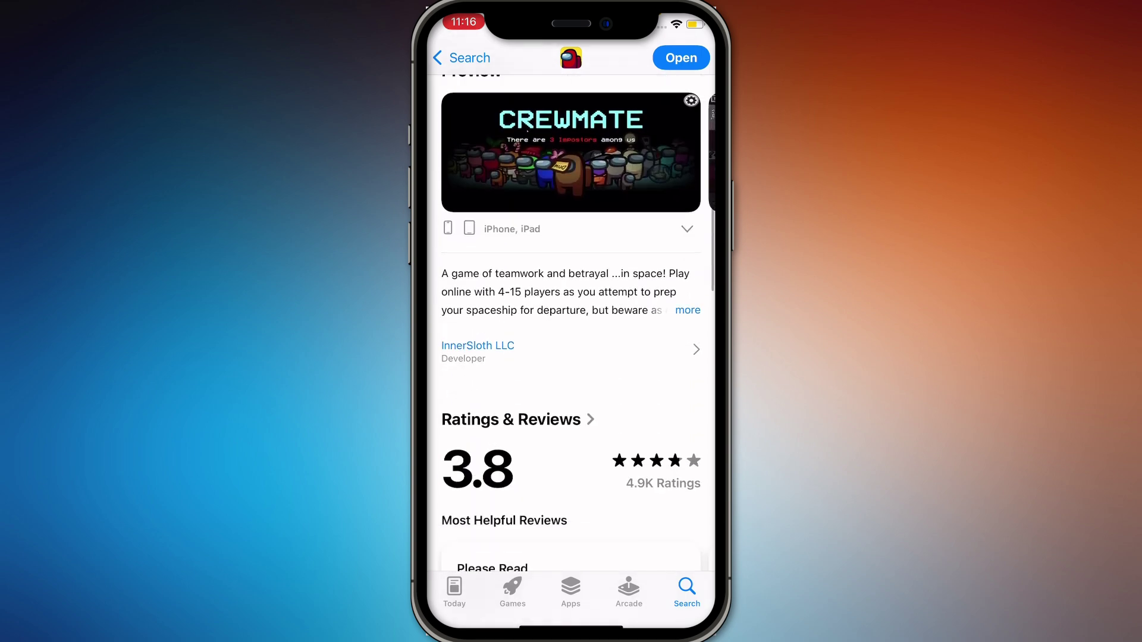
{"action": "scroll", "coordinate": [571, 357], "scroll_direction": "up", "scroll_amount": 5}
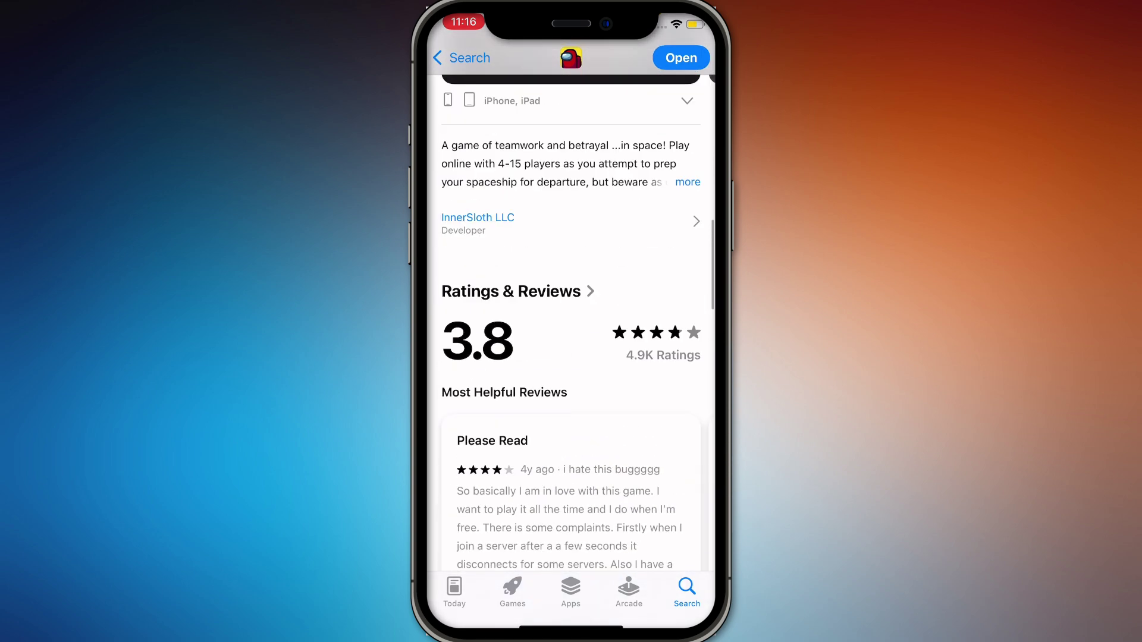
{"action": "scroll", "coordinate": [571, 357], "scroll_direction": "up", "scroll_amount": 10}
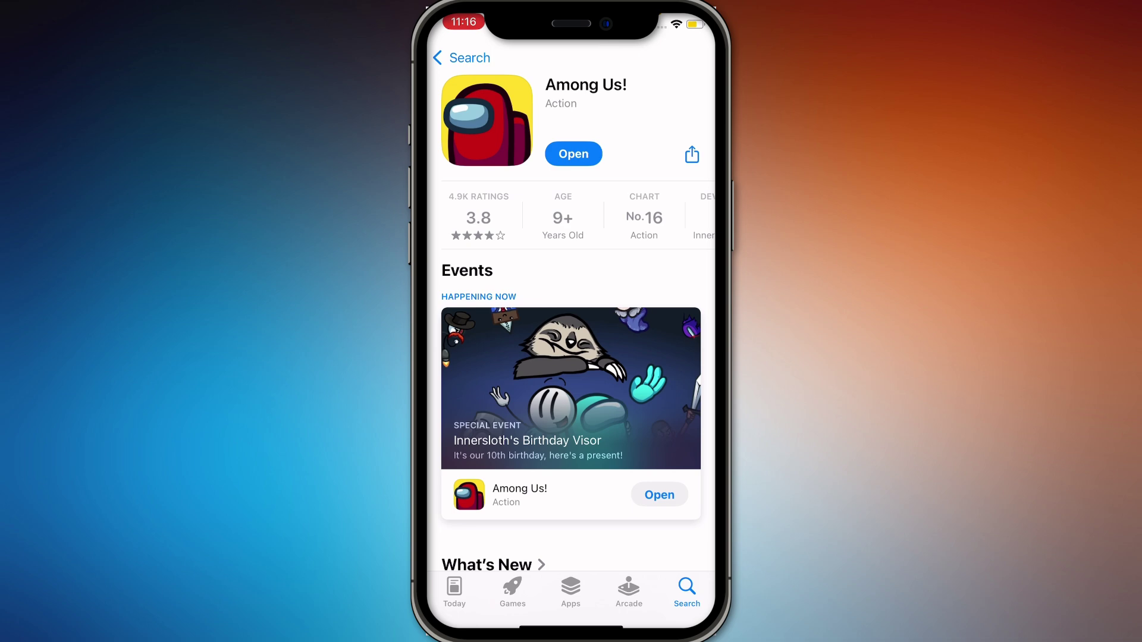
{"action": "scroll", "coordinate": [571, 357], "scroll_direction": "down", "scroll_amount": 3}
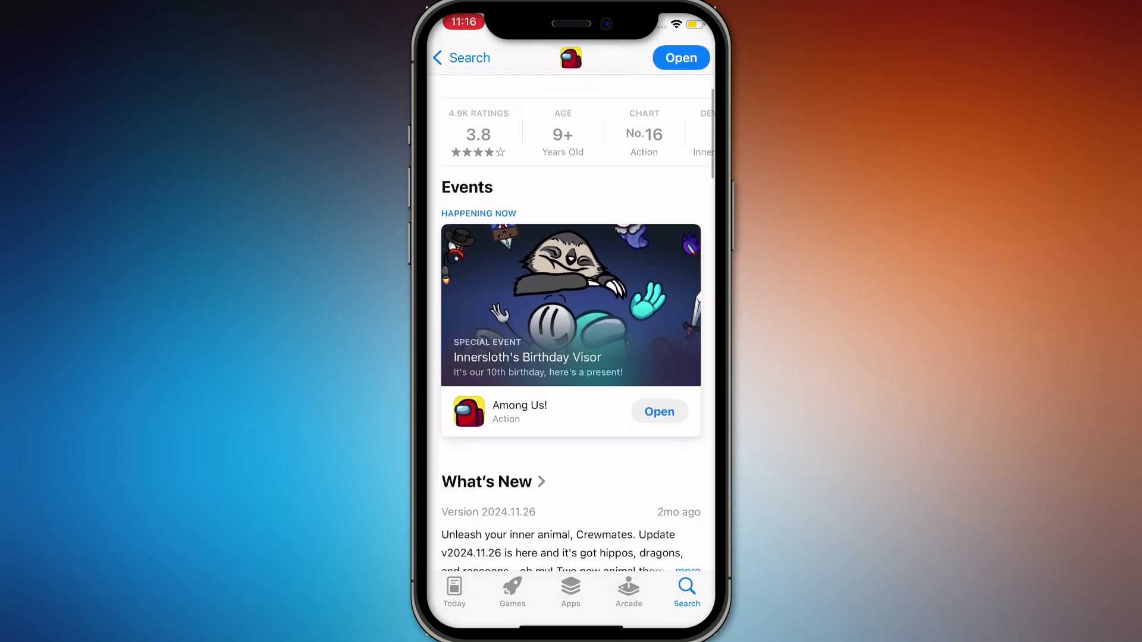
{"action": "scroll", "coordinate": [571, 357], "scroll_direction": "up", "scroll_amount": 5}
Swipe up from the Among Us! page to close the App Store and show the Home Screen
{"action": "left_click_drag", "start_coordinate": [571, 625], "coordinate": [572, 402]}
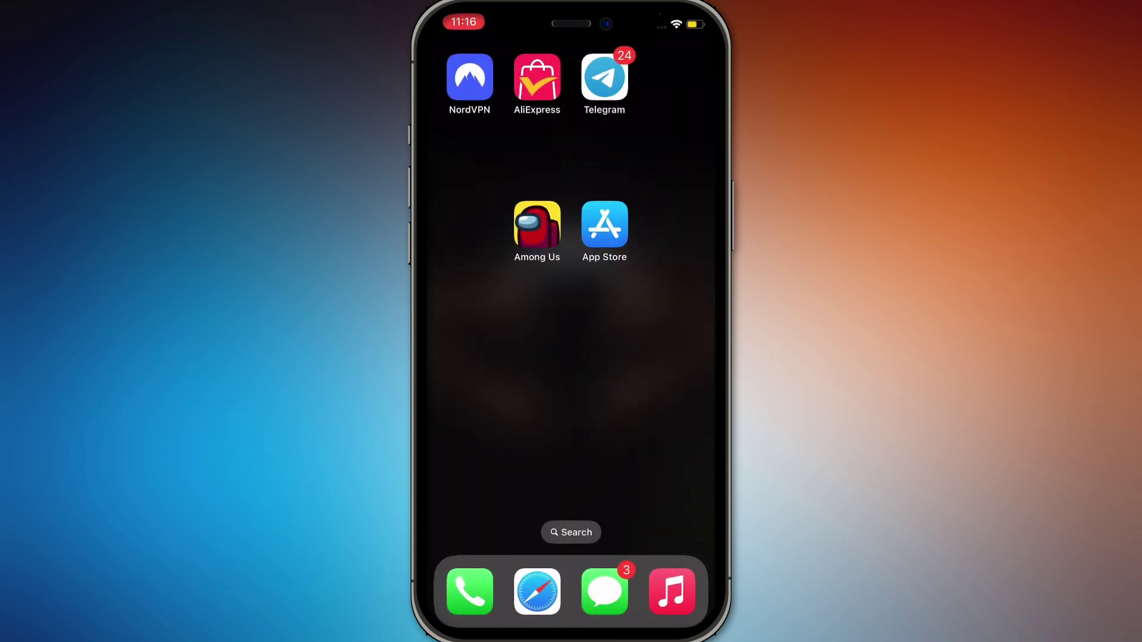
Show the Among Us context menu with Remove App, dismiss it, and relaunch the App Store
{"action": "left_click", "coordinate": [536, 225]}
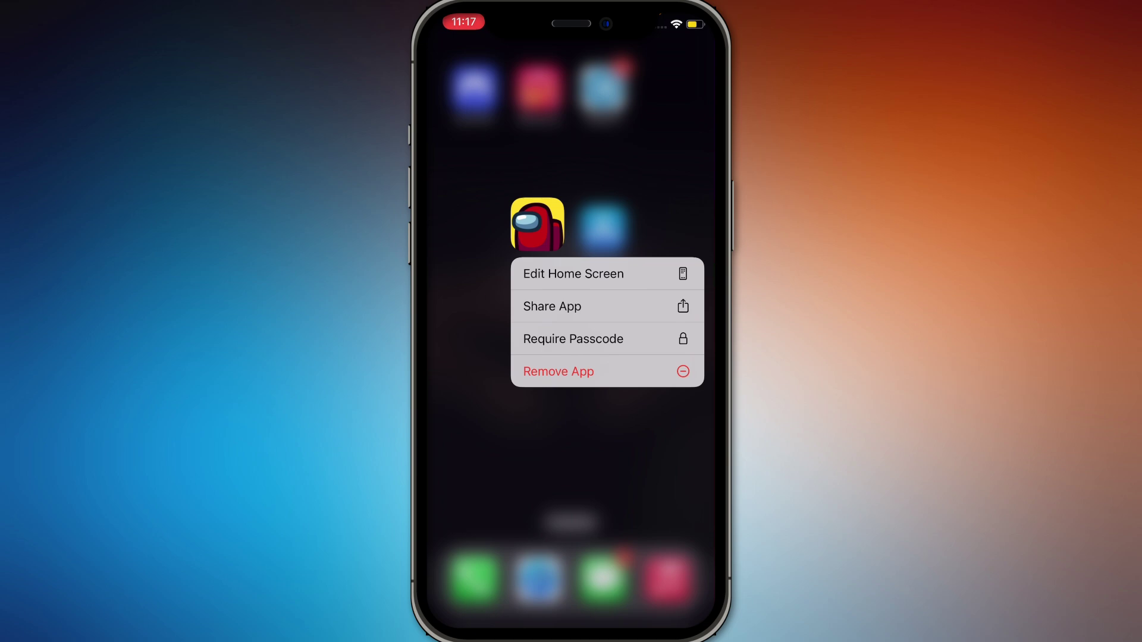
{"action": "left_click", "coordinate": [604, 225]}
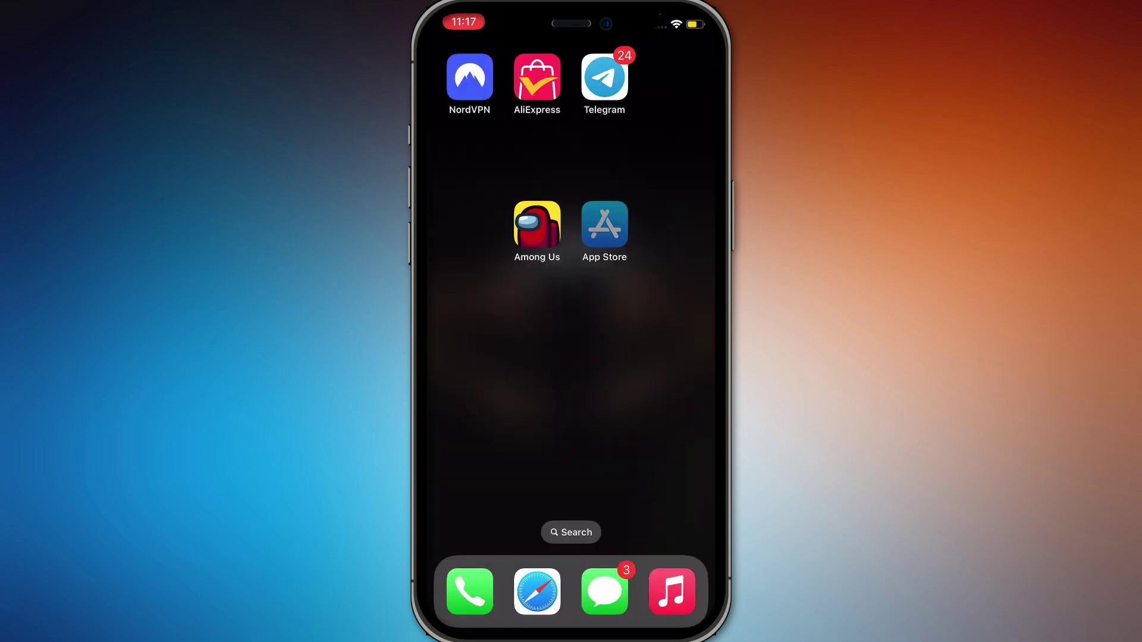